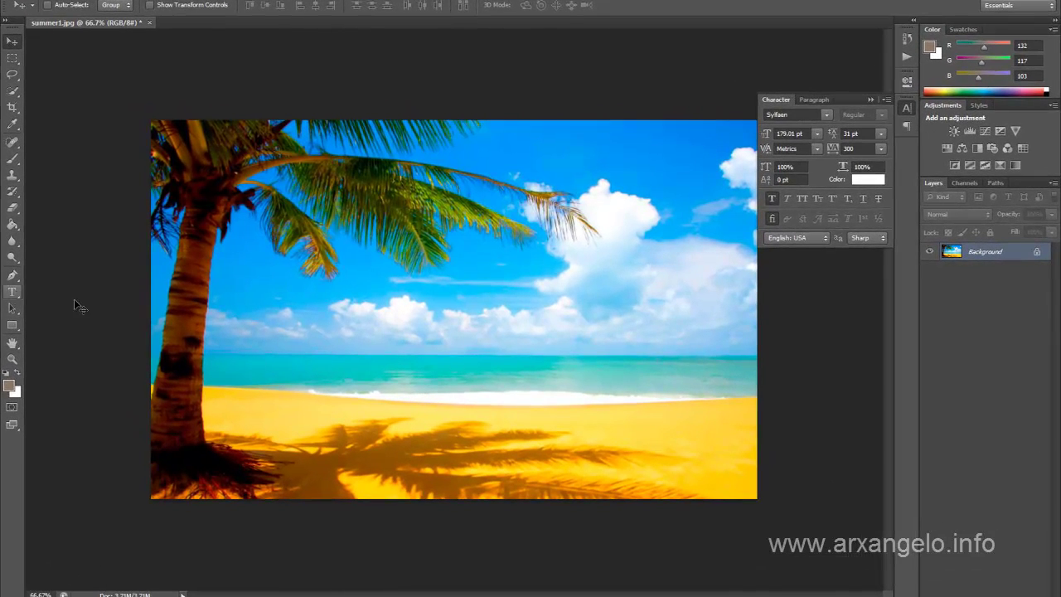
Add the white Armenian text 'Ամառ է' and place it across the horizon.
click(12, 292)
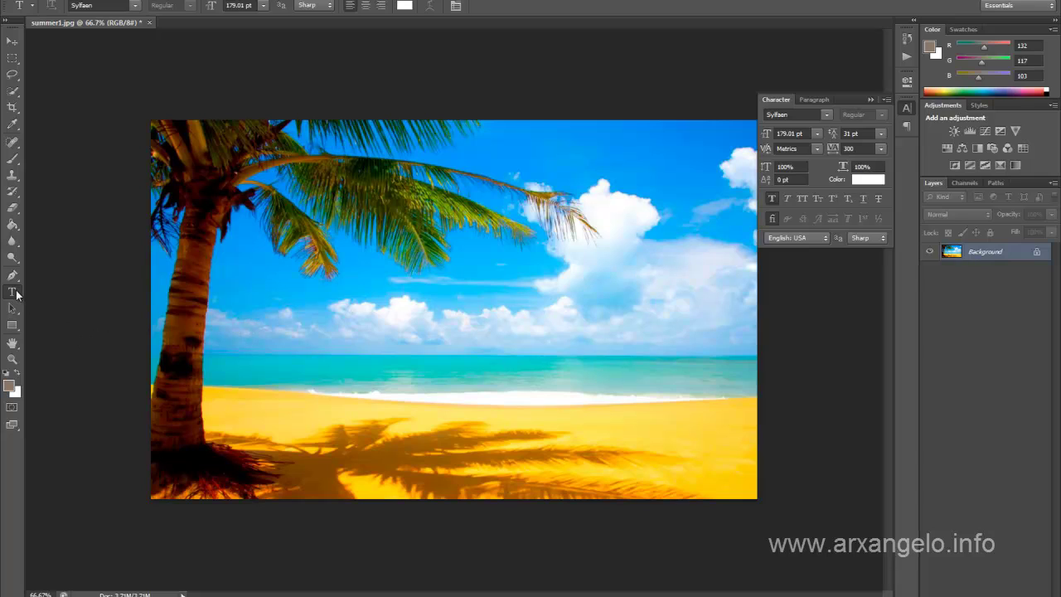
click(249, 320)
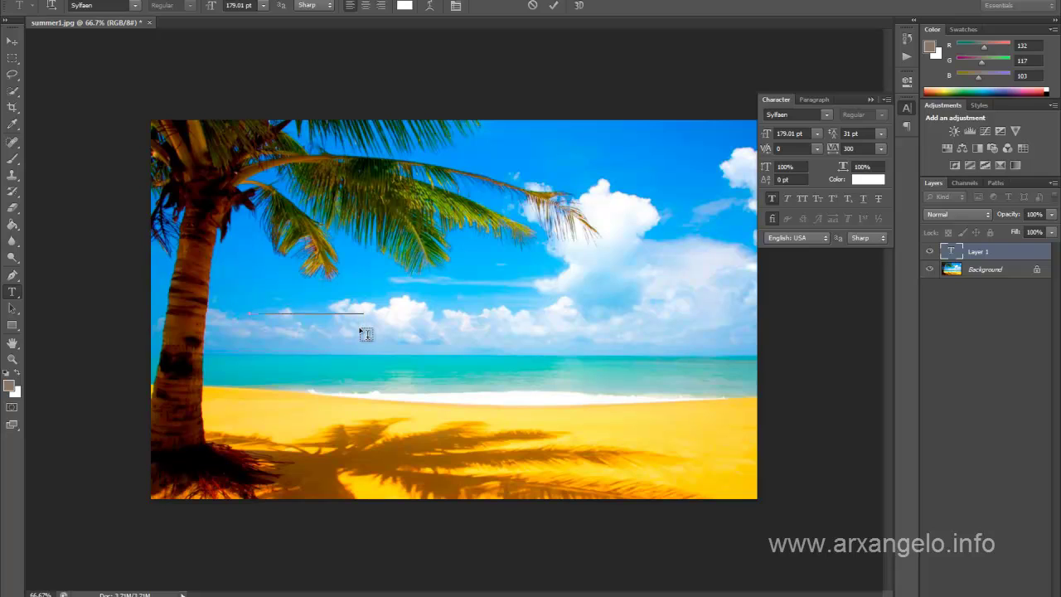
text(Ամ)
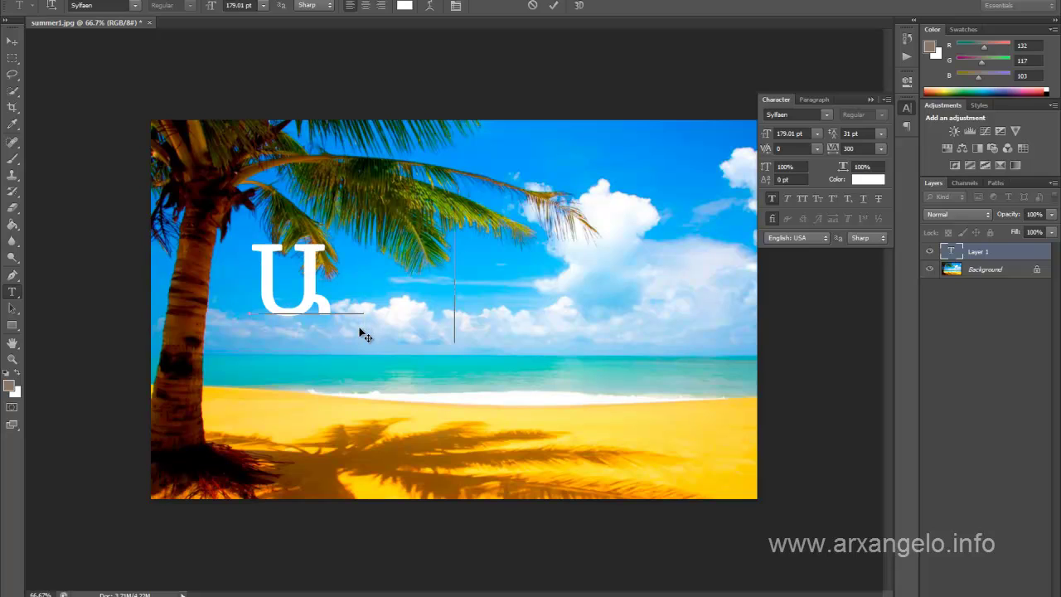
text(առ)
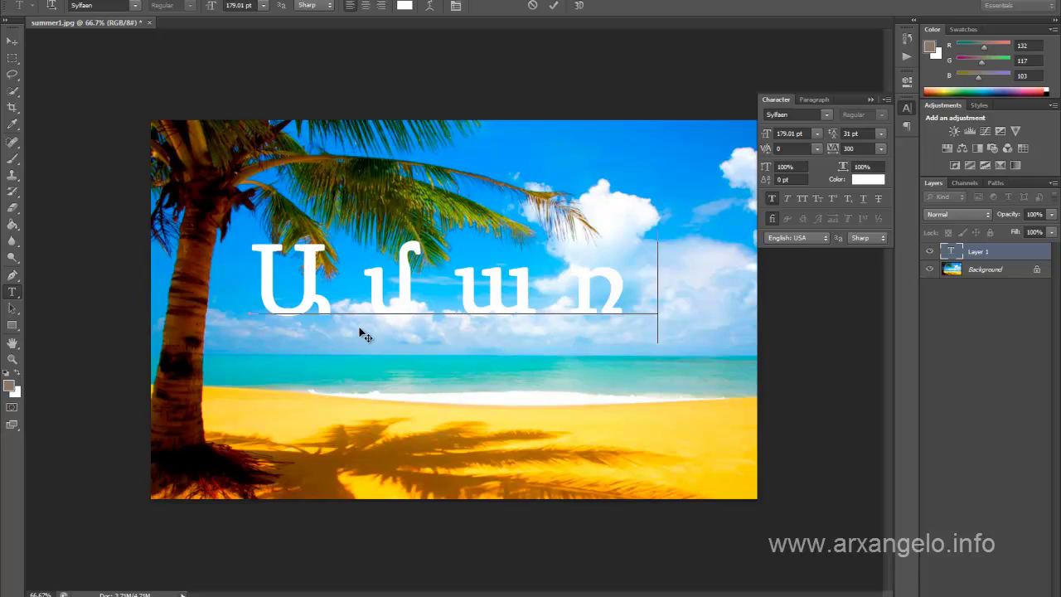
text( է)
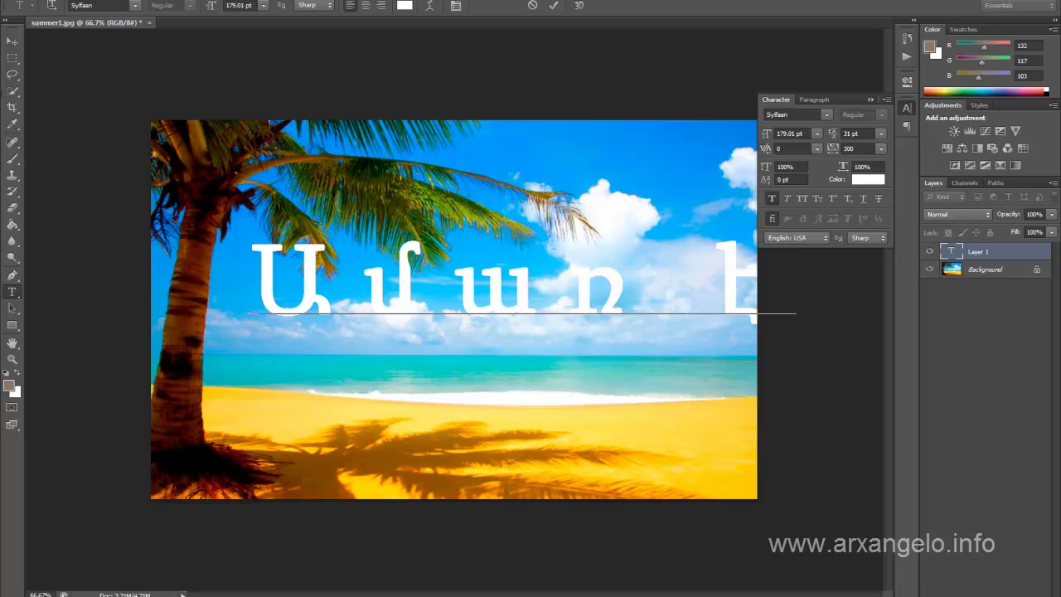
click(12, 40)
drag(403, 297, 360, 360)
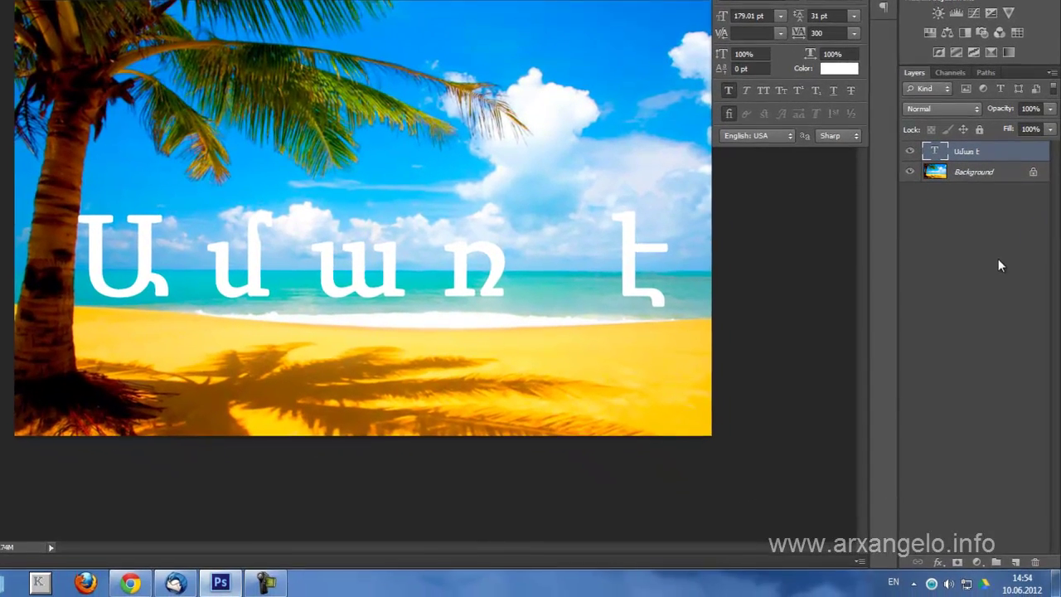
Set the text layer's Fill to 0% to hide the white letters.
click(1050, 133)
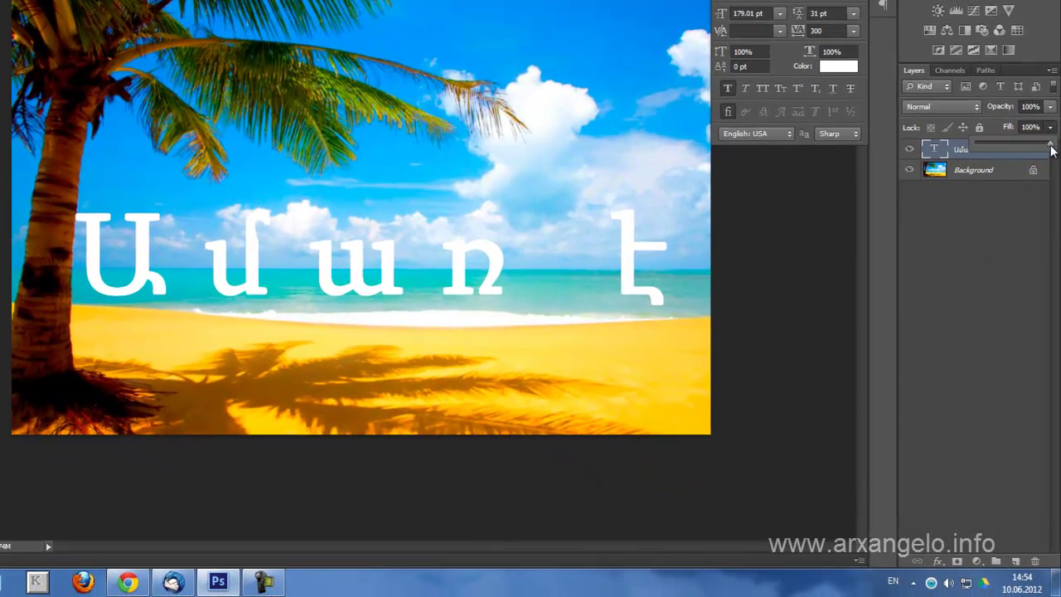
drag(1050, 148, 966, 152)
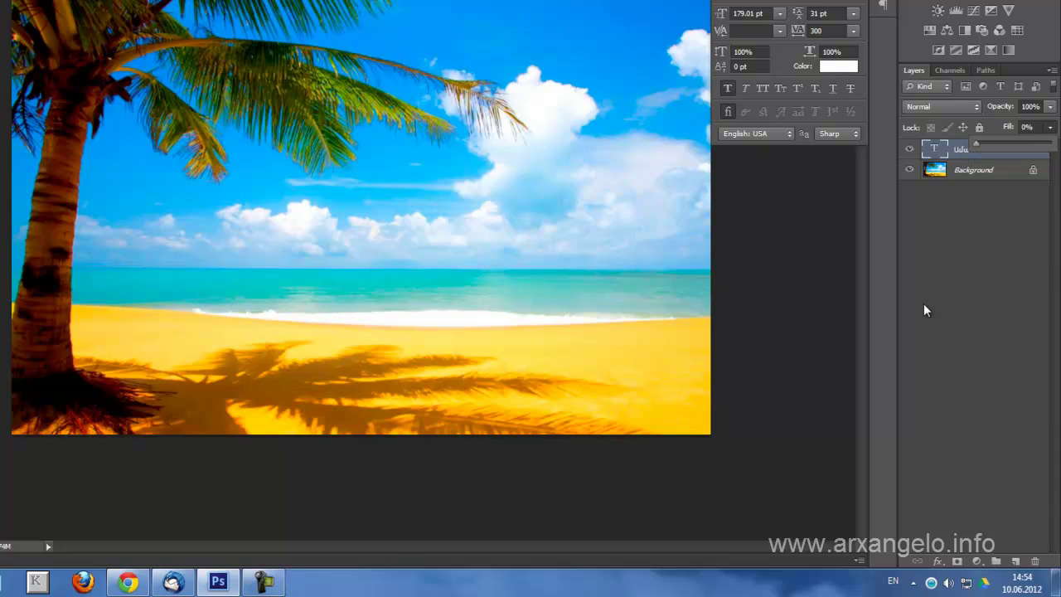
click(1026, 269)
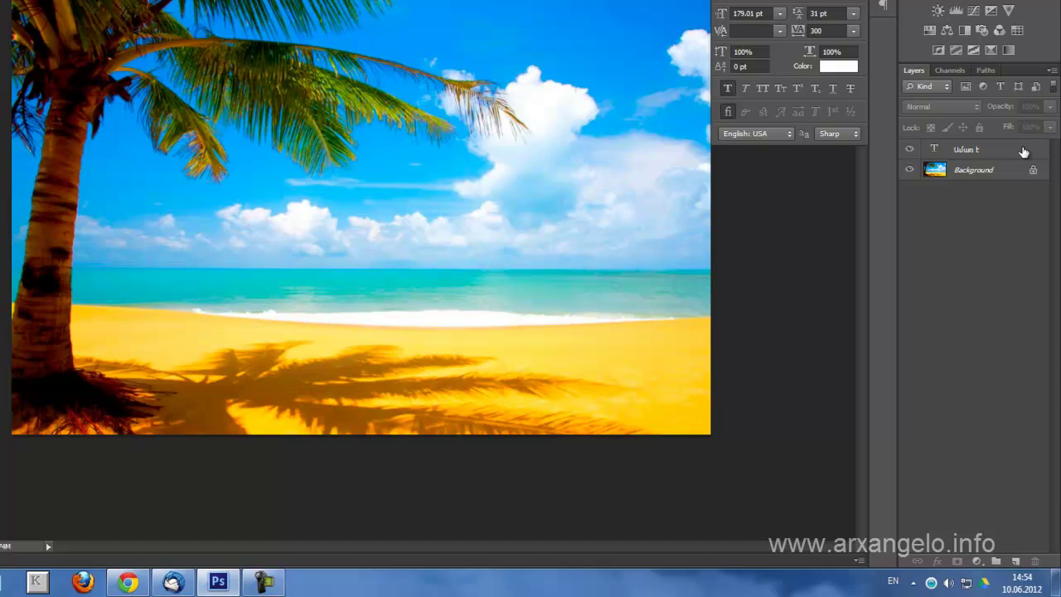
Open the Layer Style dialog for the text layer.
double_click(1032, 153)
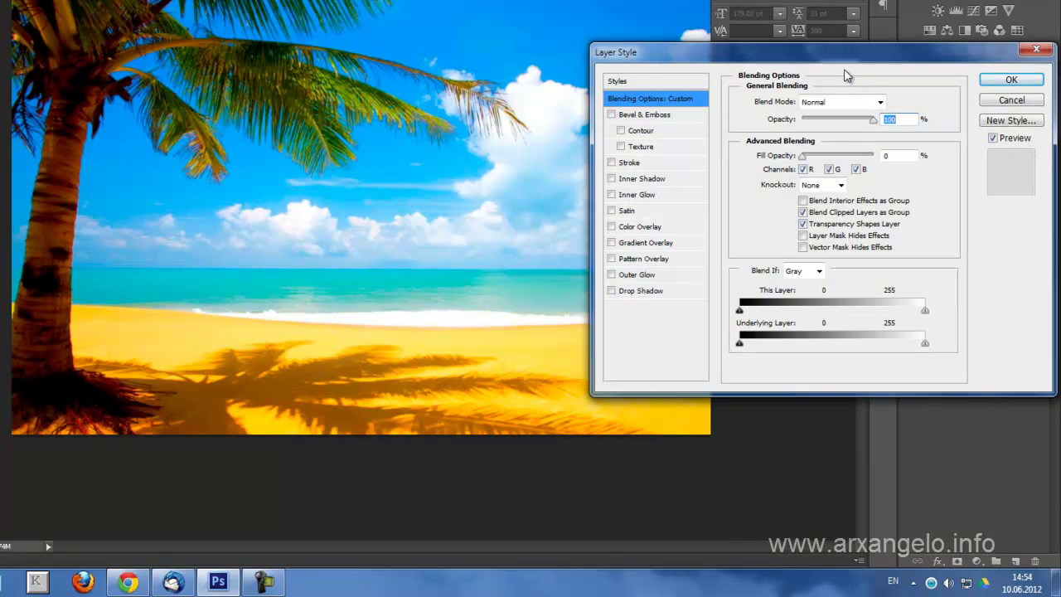
drag(822, 61, 670, 150)
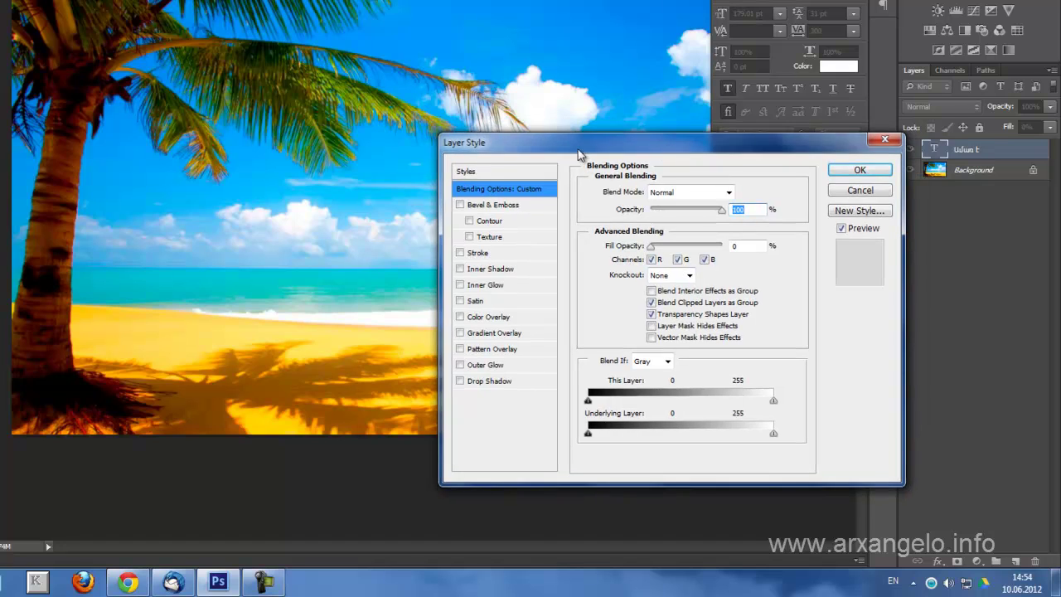
mouse_move(564, 150)
mouse_down()
mouse_move(655, 98)
mouse_move(537, 246)
mouse_up()
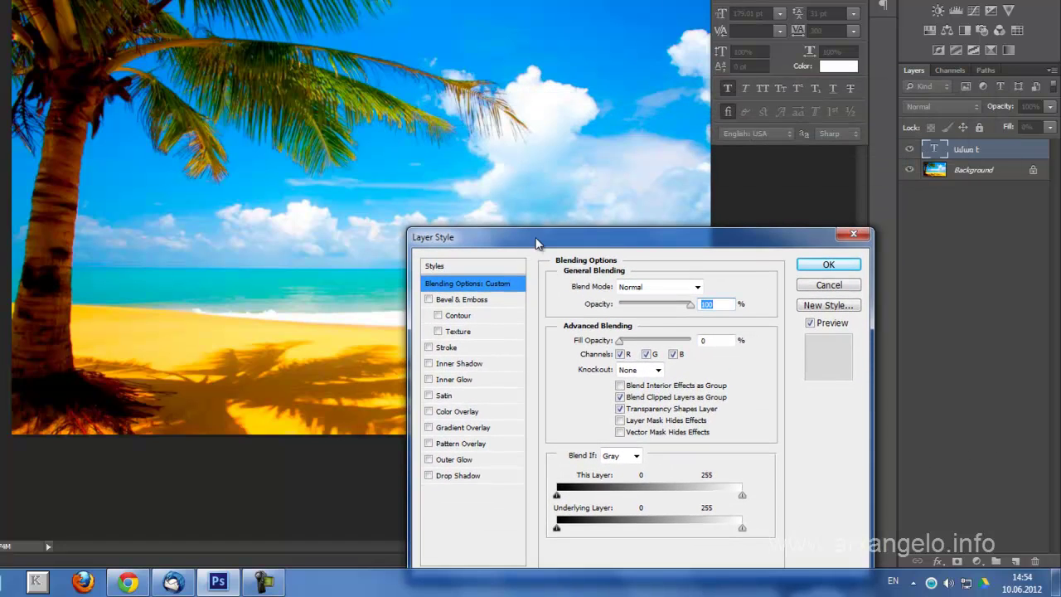
Enable a Drop Shadow on the text and enlarge its size for a softer look.
click(429, 477)
click(457, 479)
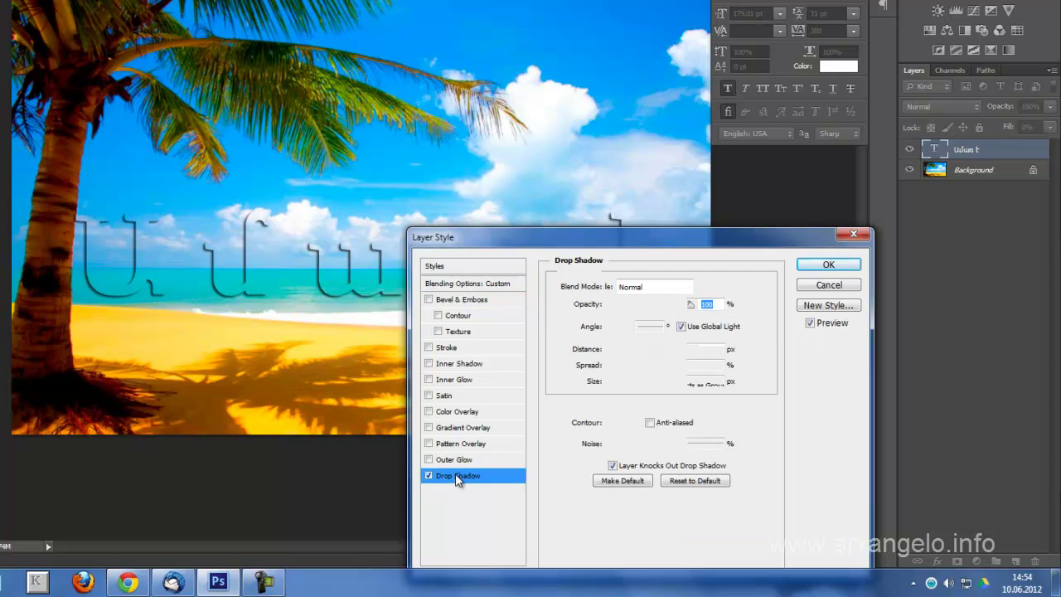
mouse_move(575, 244)
mouse_down()
mouse_move(786, 101)
mouse_move(503, 359)
mouse_up()
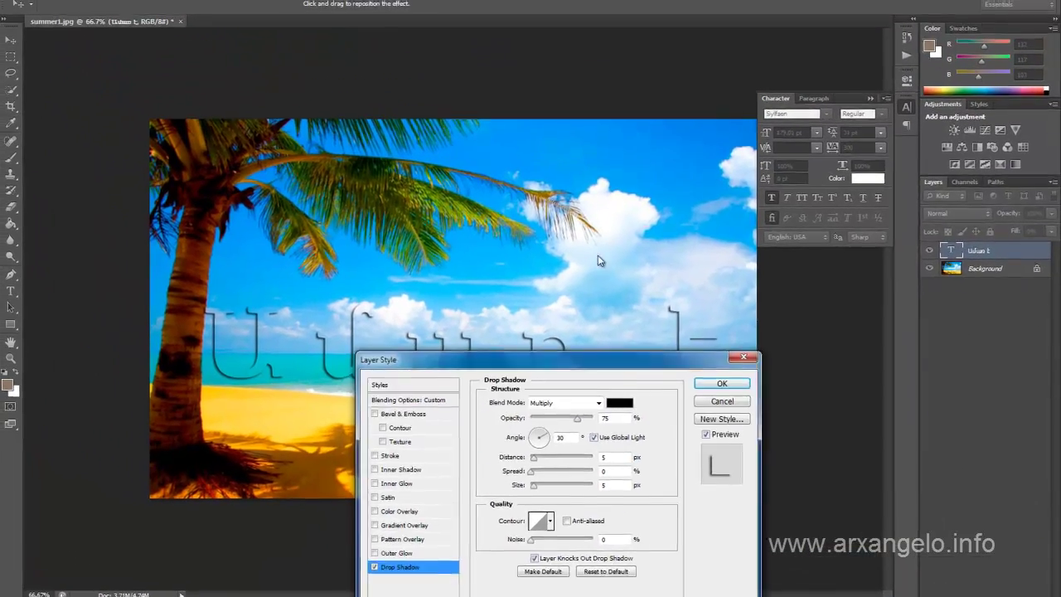
drag(439, 360, 815, 161)
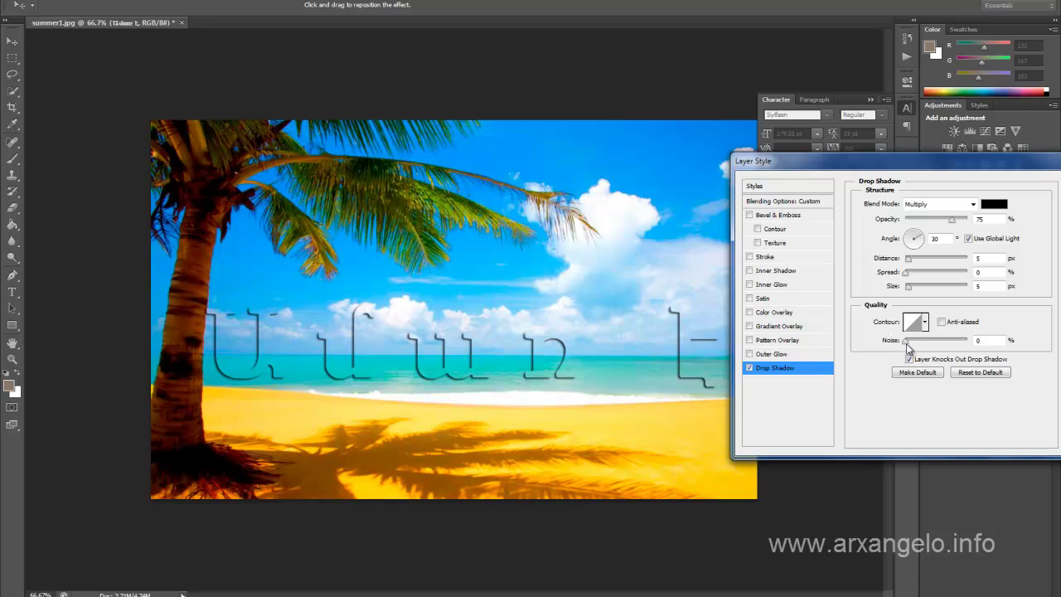
drag(908, 286, 914, 292)
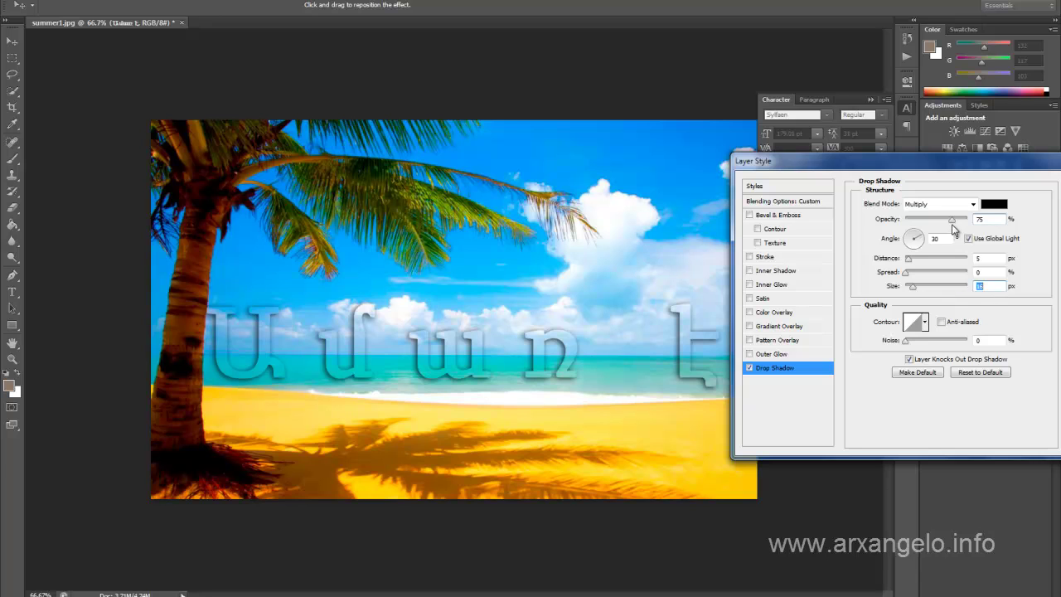
drag(941, 165, 837, 310)
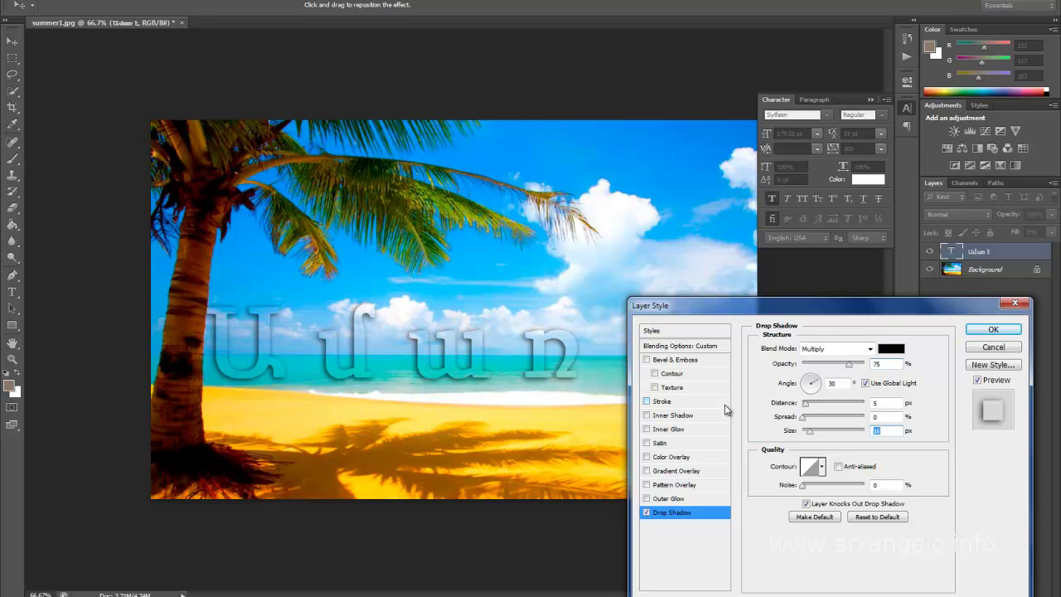
Add Bevel & Emboss with Contour to the text.
click(647, 360)
click(654, 374)
mouse_move(702, 300)
mouse_down()
mouse_move(841, 175)
mouse_move(821, 95)
mouse_up()
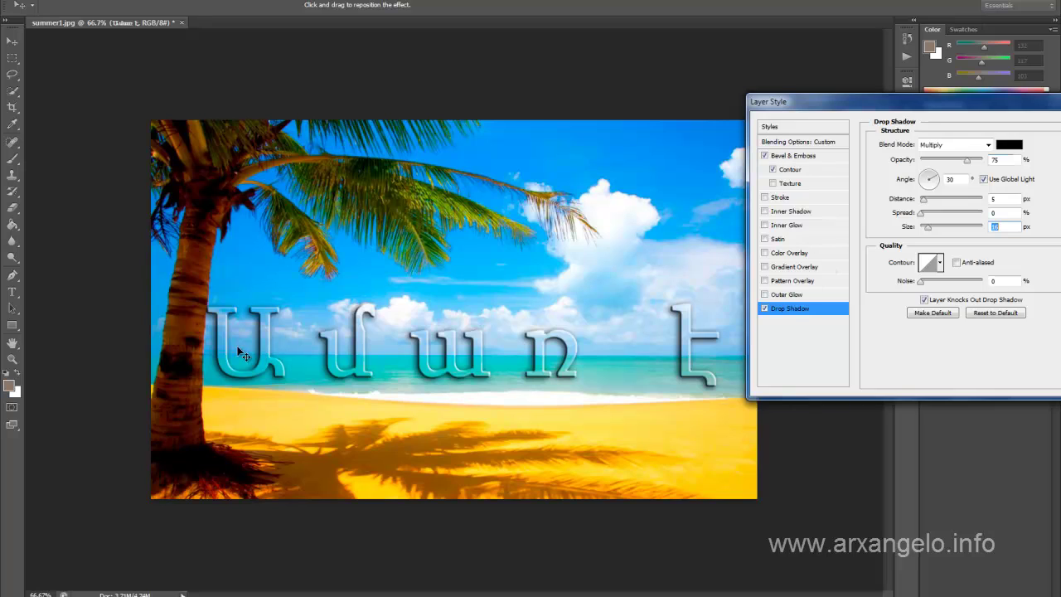
Try the Drop Shadow contour presets and settle on the Half Round contour.
click(940, 263)
click(872, 295)
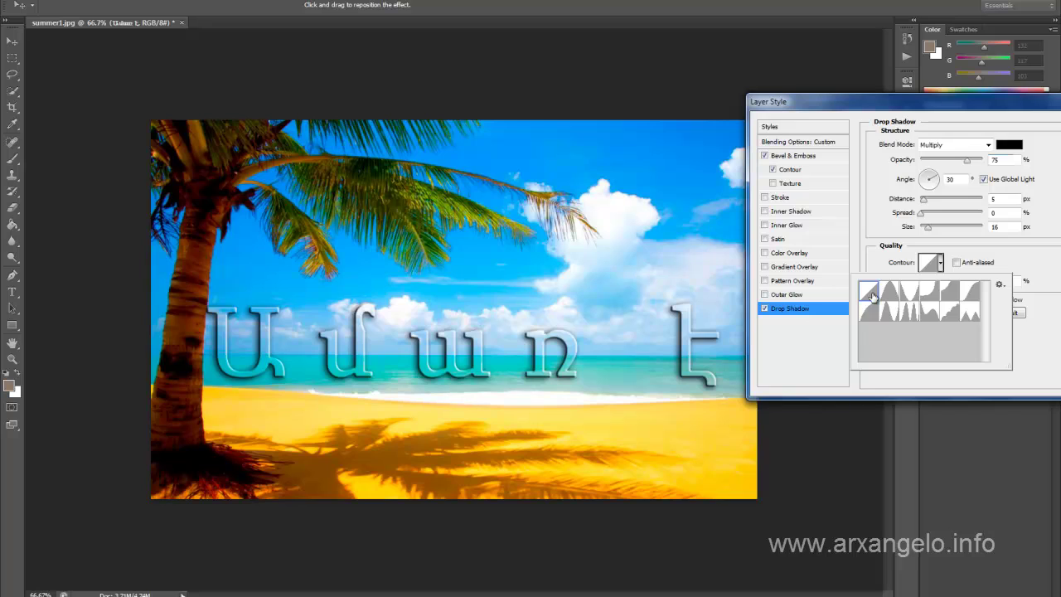
click(888, 292)
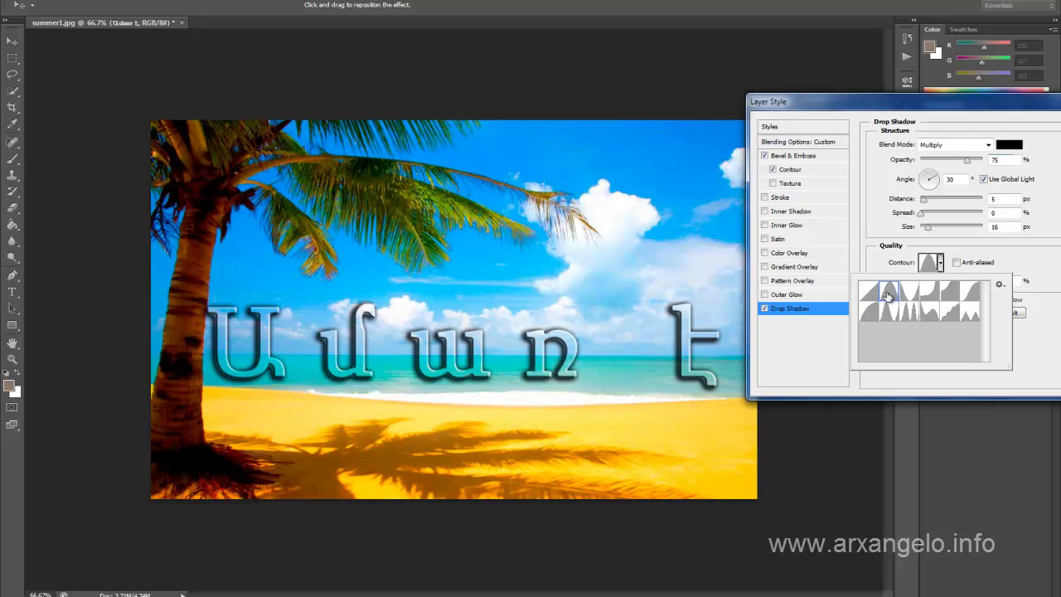
click(908, 294)
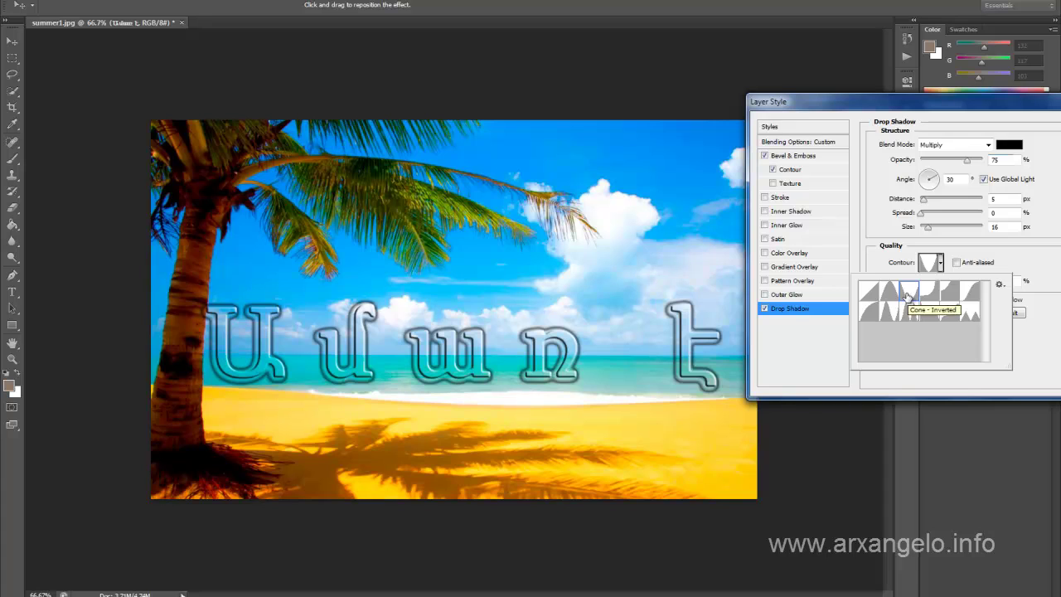
click(931, 296)
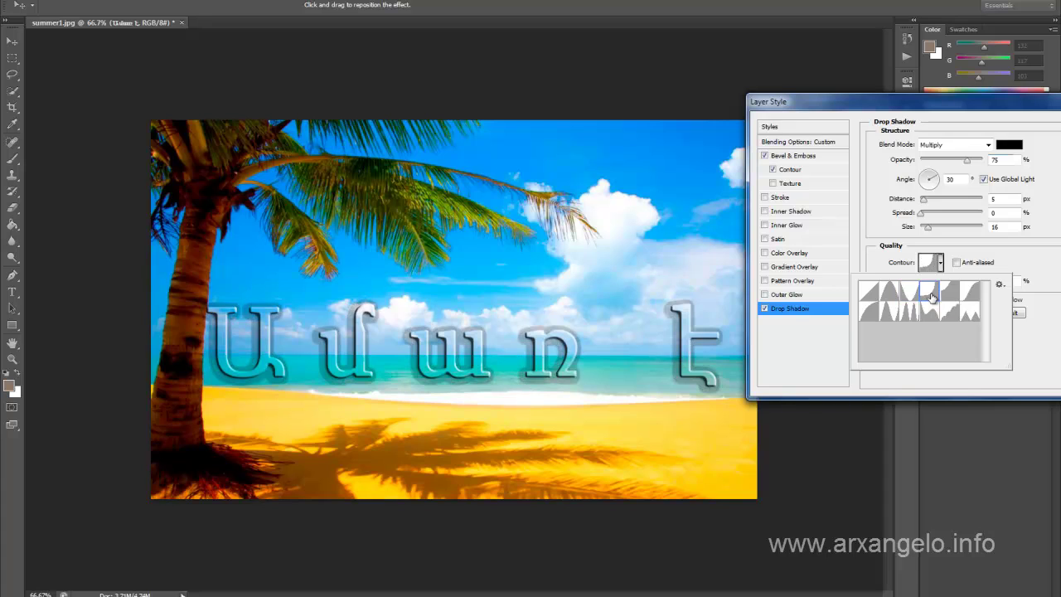
click(954, 298)
click(972, 297)
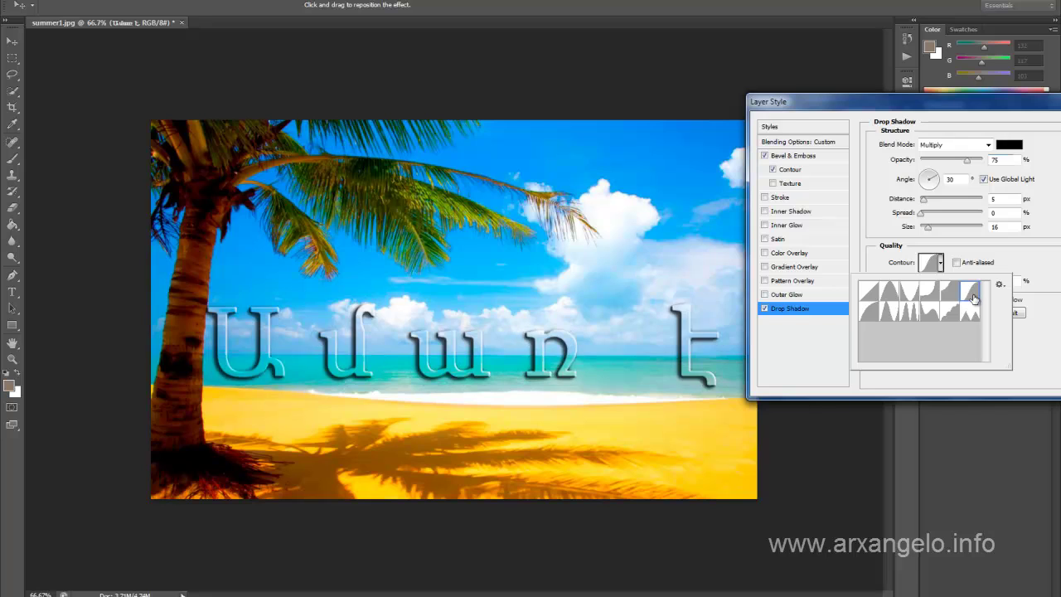
click(970, 314)
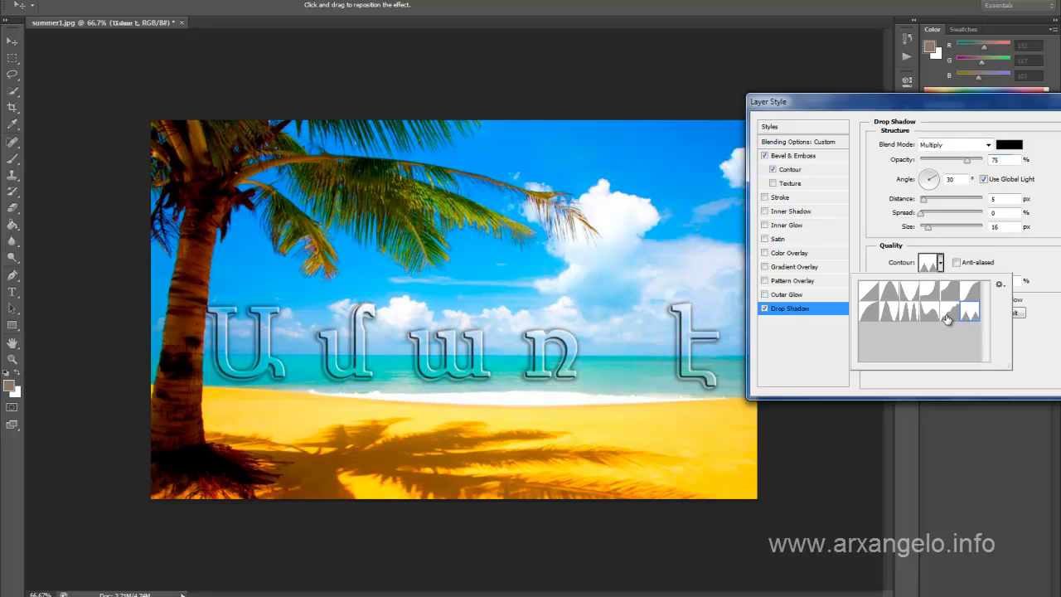
click(949, 313)
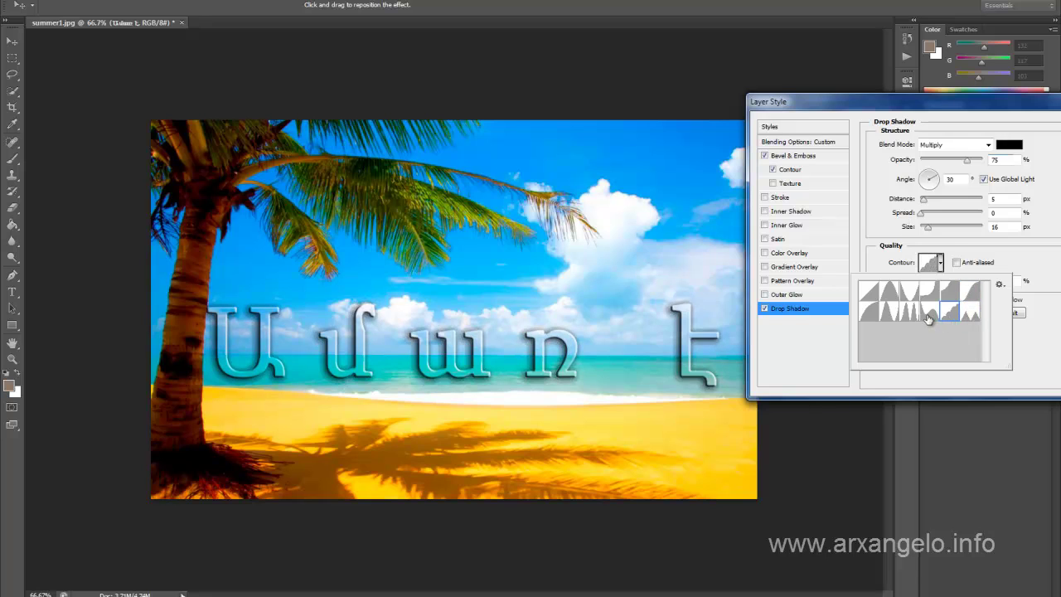
click(930, 313)
click(895, 315)
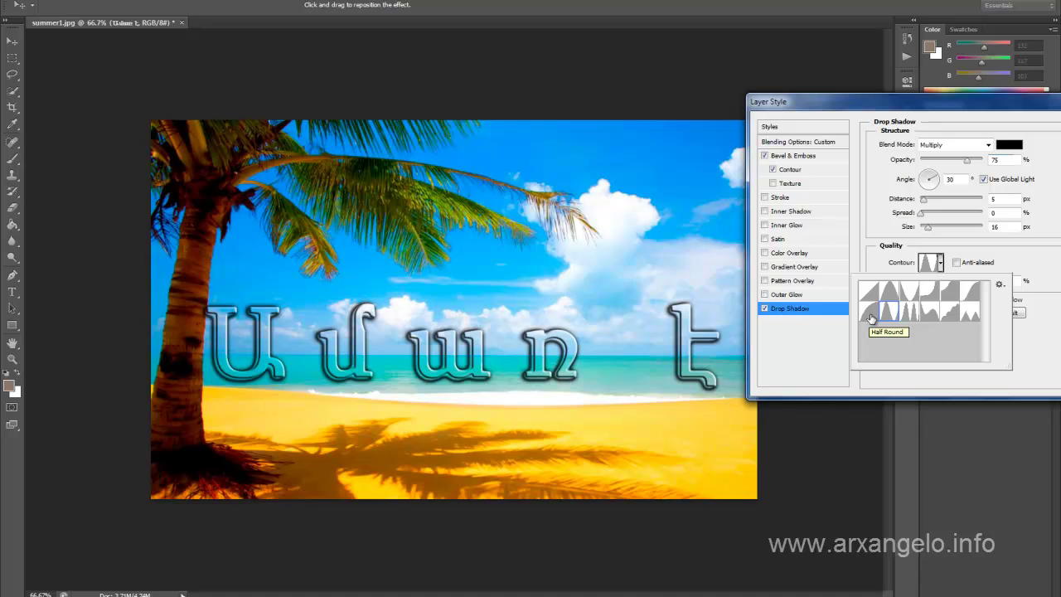
click(870, 318)
Apply the layer style and move the glassy text down onto the sand.
drag(940, 107, 800, 141)
click(972, 158)
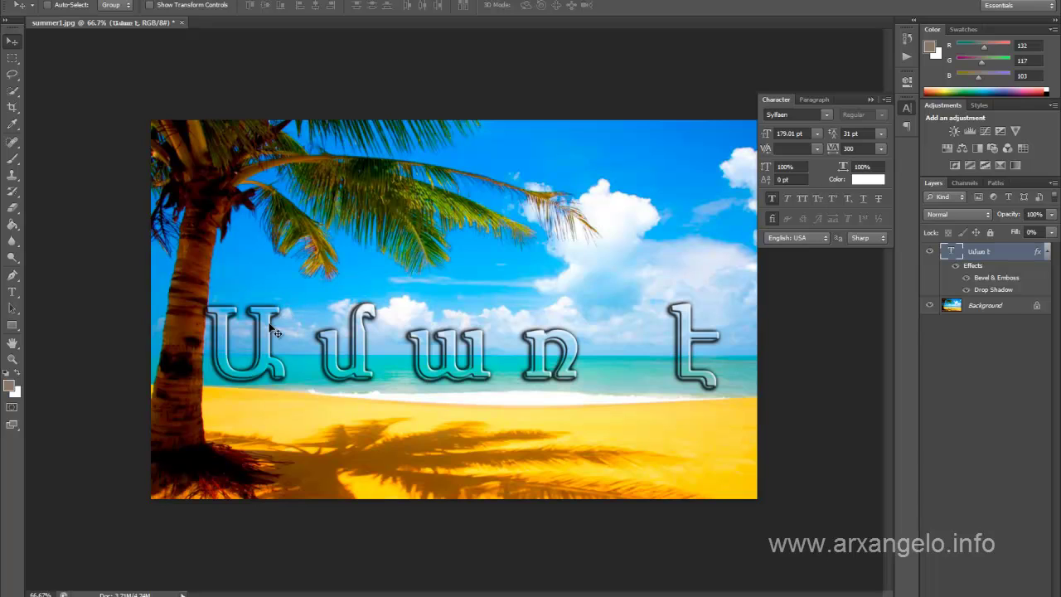
mouse_move(265, 339)
mouse_down()
mouse_move(259, 404)
mouse_move(260, 356)
mouse_up()
mouse_move(95, 308)
mouse_down()
mouse_move(104, 84)
mouse_move(89, 84)
mouse_move(118, 374)
mouse_move(106, 372)
mouse_up()
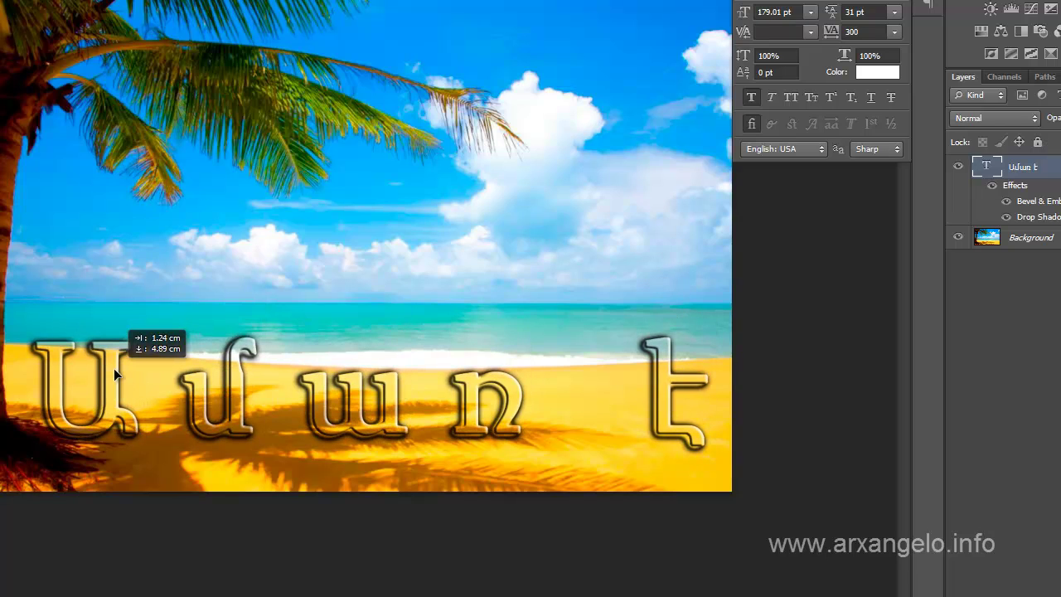